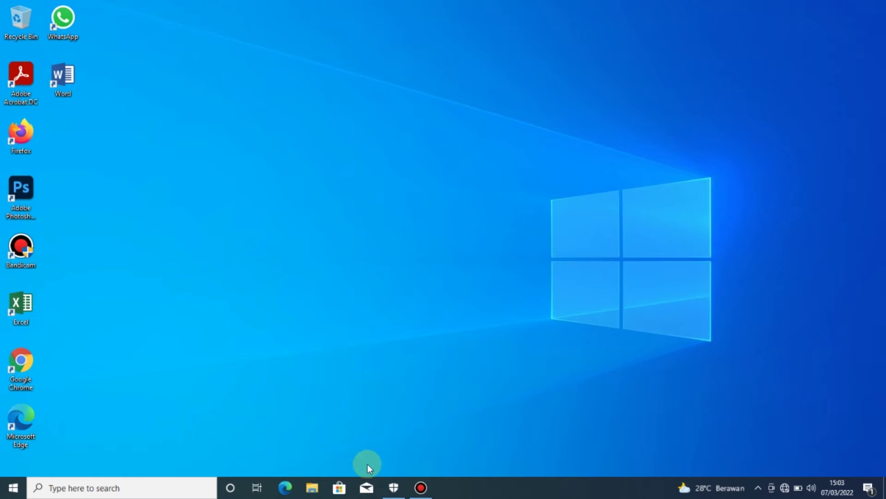
Step: Check the virus and threat protection settings in Windows Security, close it, and view the available network connections
{"action": "left_click", "coordinate": [393, 487]}
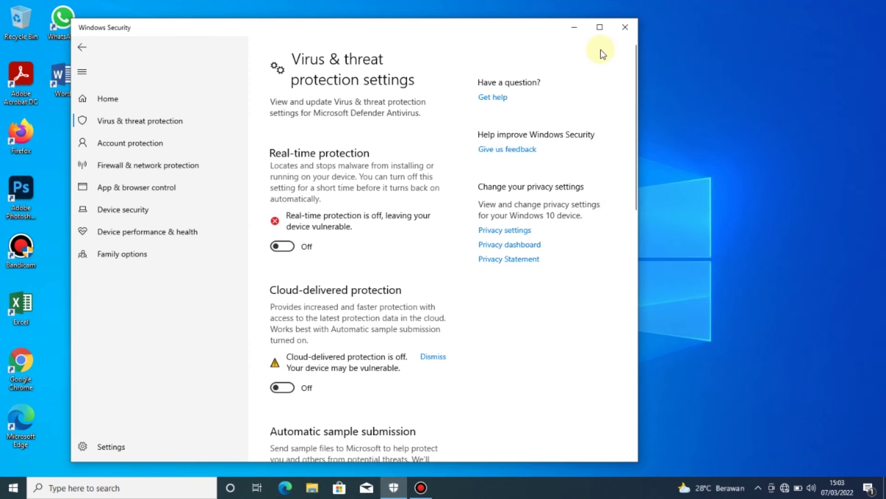
{"action": "left_click", "coordinate": [626, 27]}
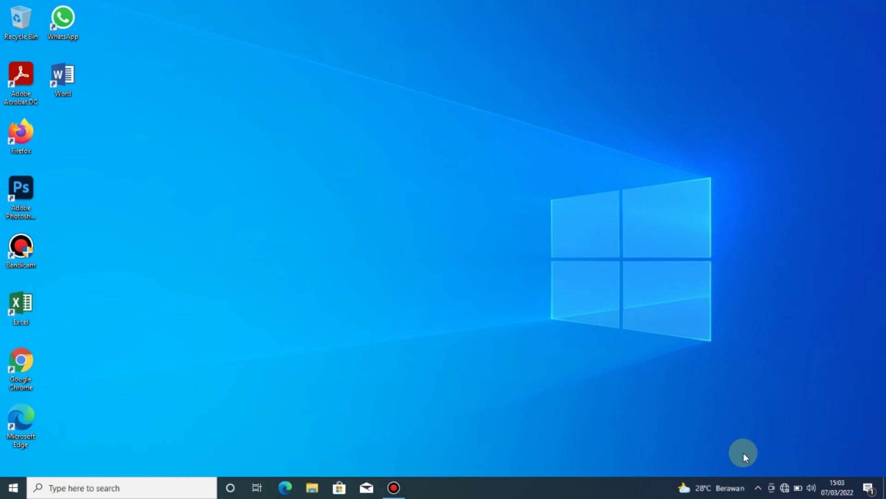
{"action": "left_click", "coordinate": [781, 494]}
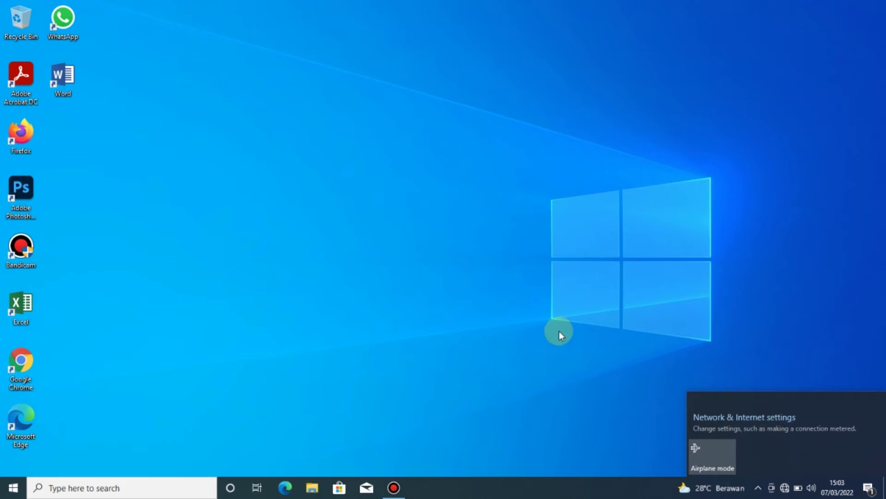
{"action": "left_click", "coordinate": [480, 238]}
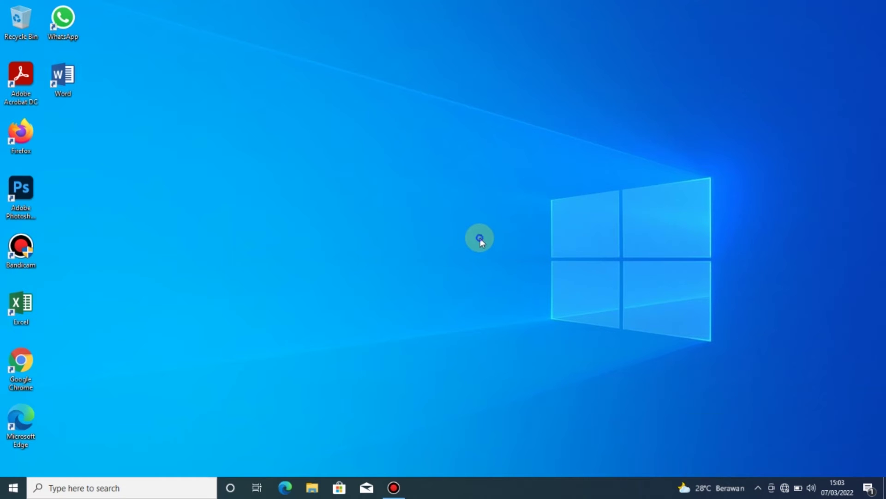
Step: Refresh the desktop twice
{"action": "right_click", "coordinate": [480, 238]}
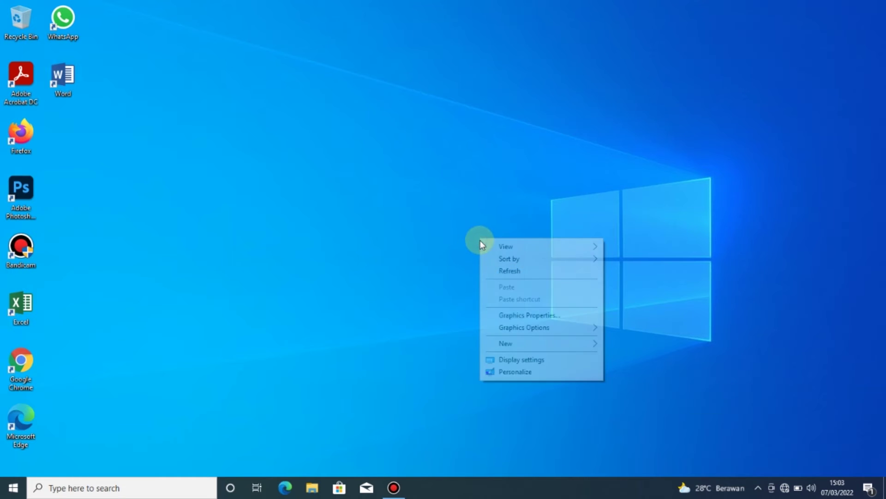
{"action": "left_click", "coordinate": [490, 275]}
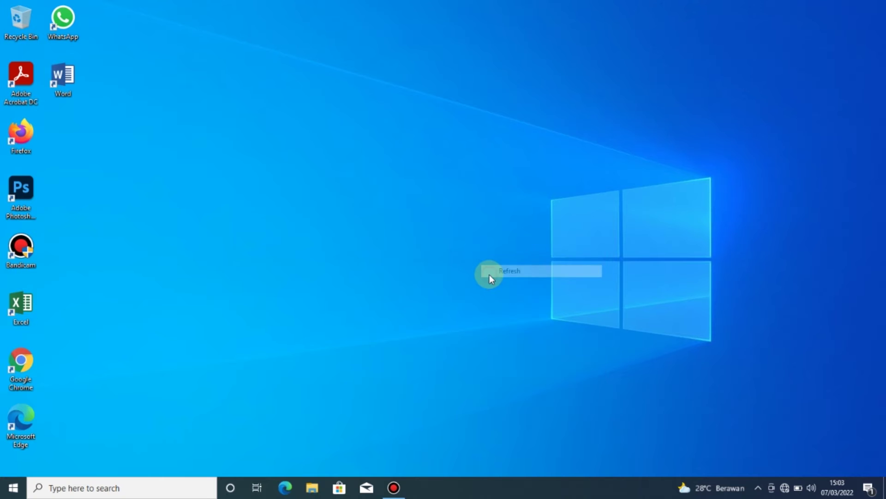
{"action": "right_click", "coordinate": [490, 275]}
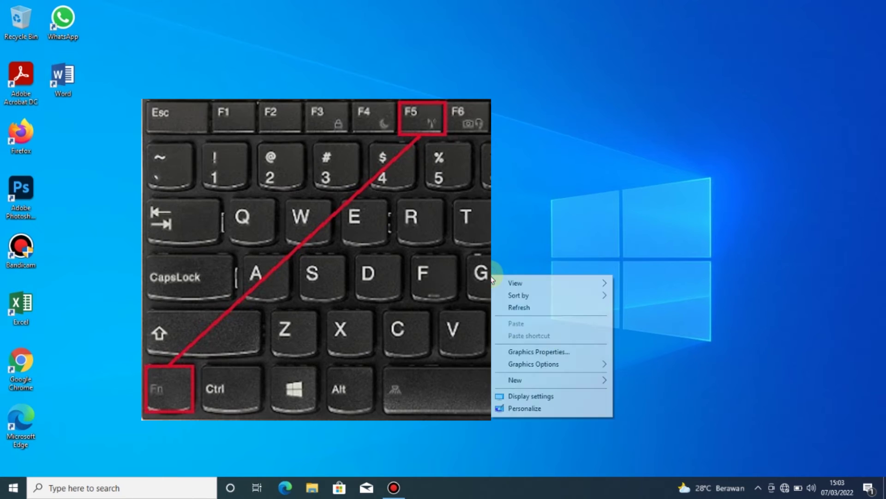
{"action": "left_click", "coordinate": [508, 307]}
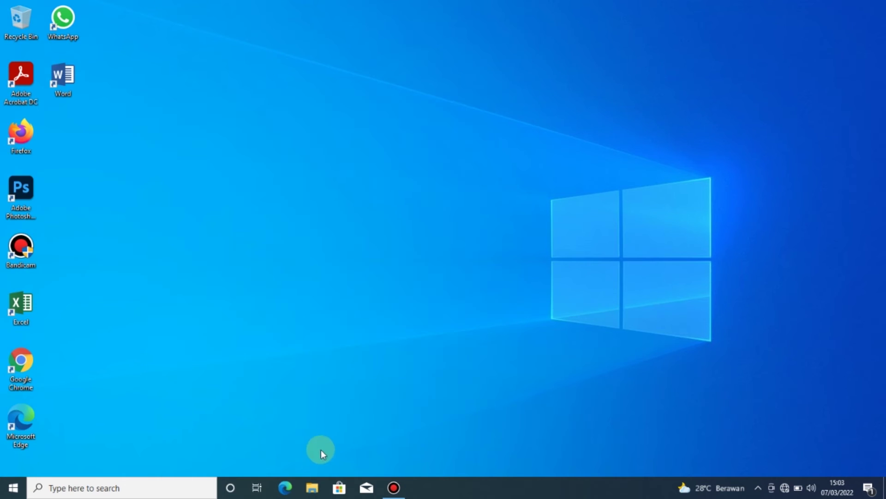
Step: Open Computer Management for This PC from File Explorer and minimize the File Explorer window
{"action": "left_click", "coordinate": [313, 488]}
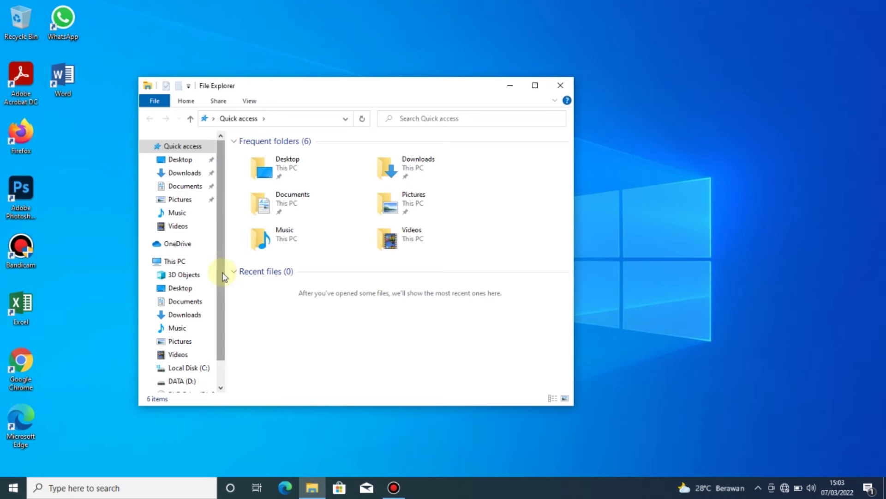
{"action": "right_click", "coordinate": [181, 267]}
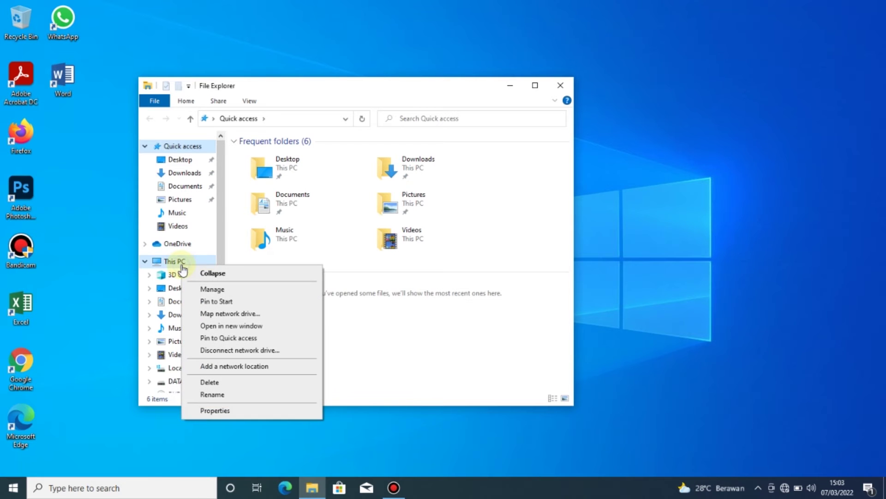
{"action": "left_click", "coordinate": [218, 291]}
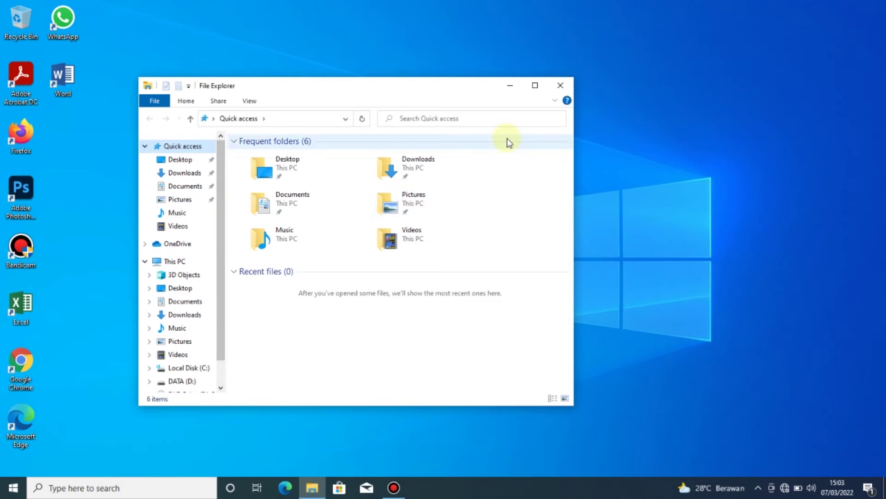
{"action": "left_click", "coordinate": [510, 86]}
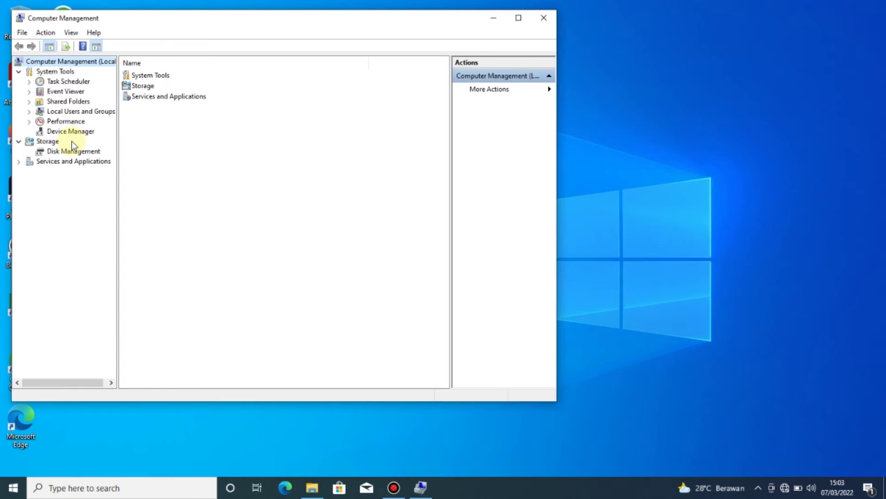
Step: Inspect the network adapters in Device Manager, minimize Computer Management and refresh the desktop
{"action": "left_click", "coordinate": [71, 133]}
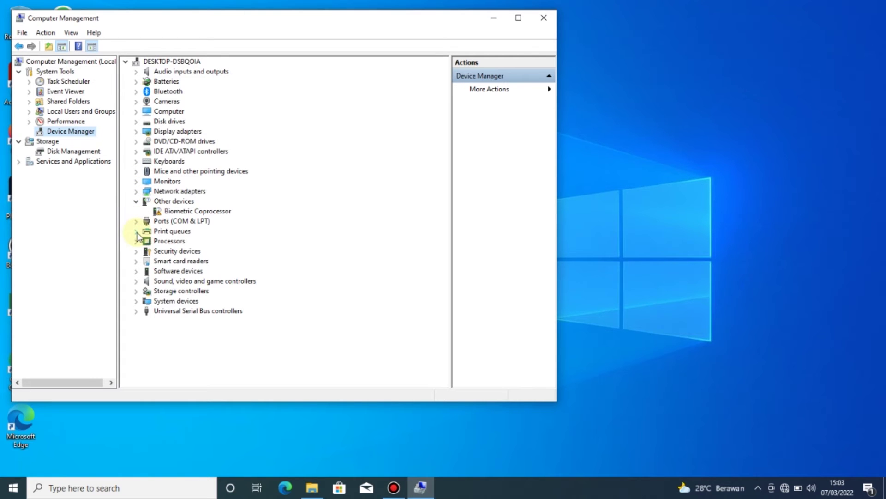
{"action": "left_click", "coordinate": [135, 191]}
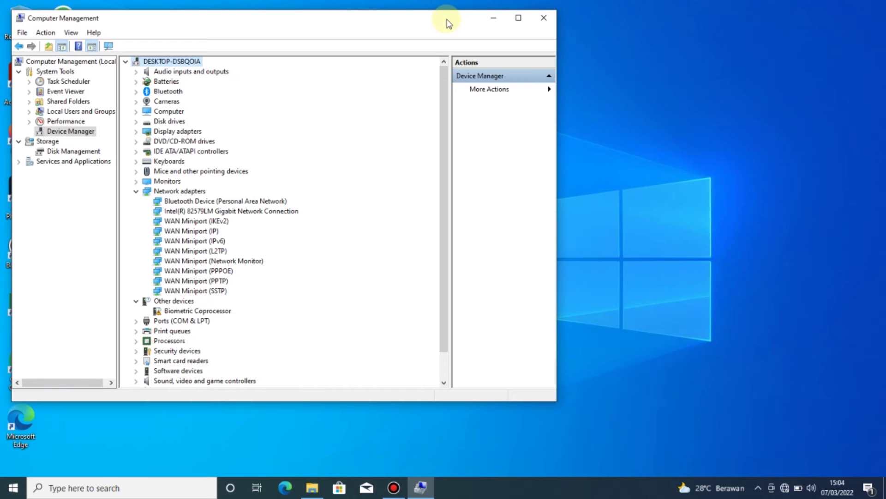
{"action": "left_click", "coordinate": [494, 21]}
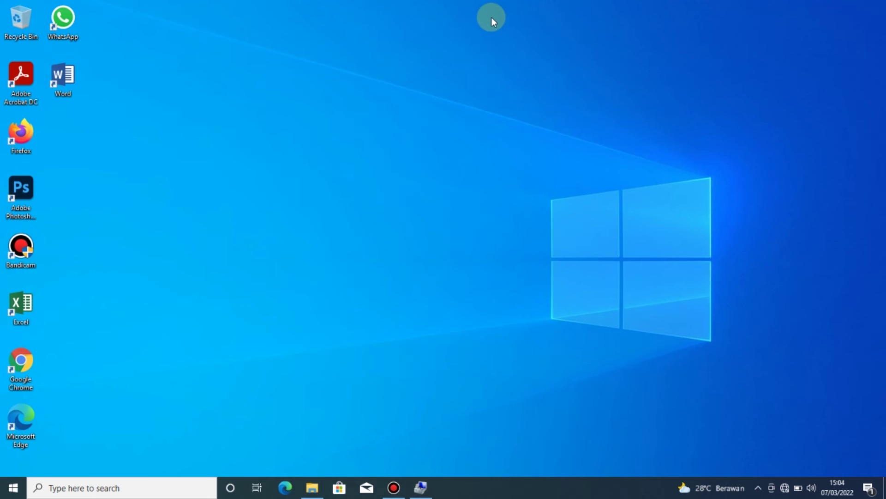
{"action": "right_click", "coordinate": [492, 18]}
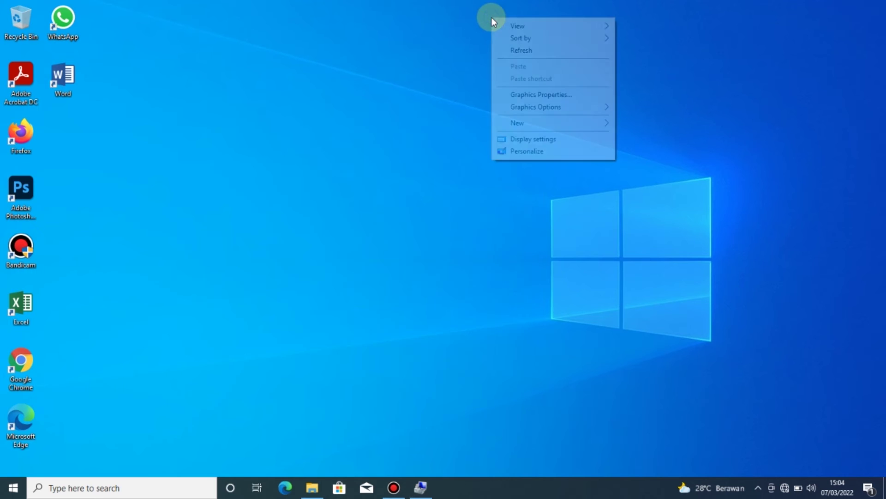
{"action": "left_click", "coordinate": [506, 53]}
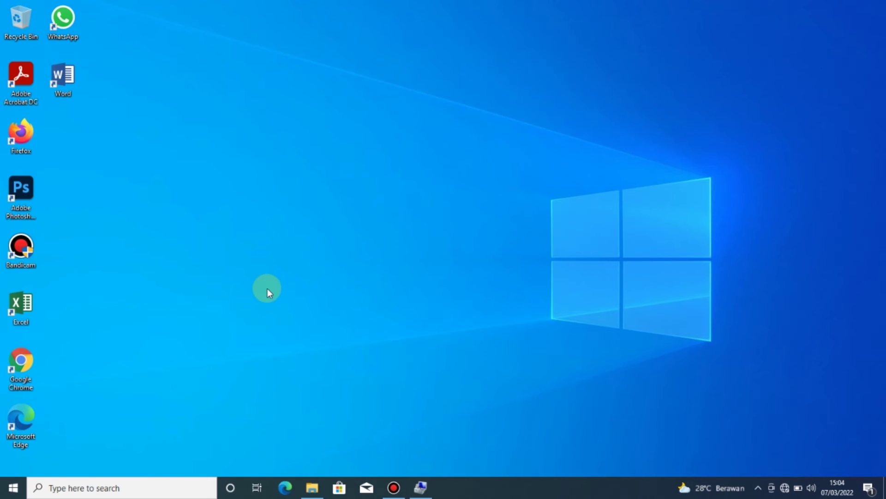
Step: Search Windows for "service" and open the Services app
{"action": "left_click", "coordinate": [142, 493]}
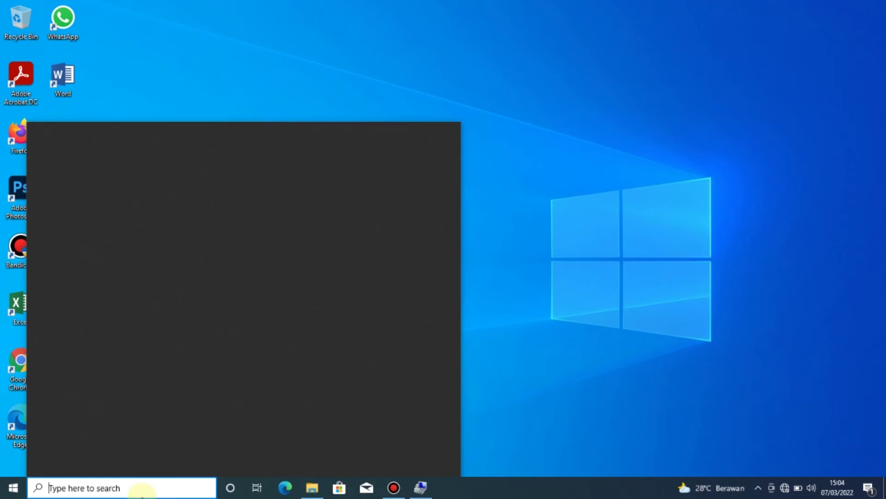
{"action": "type", "text": "service"}
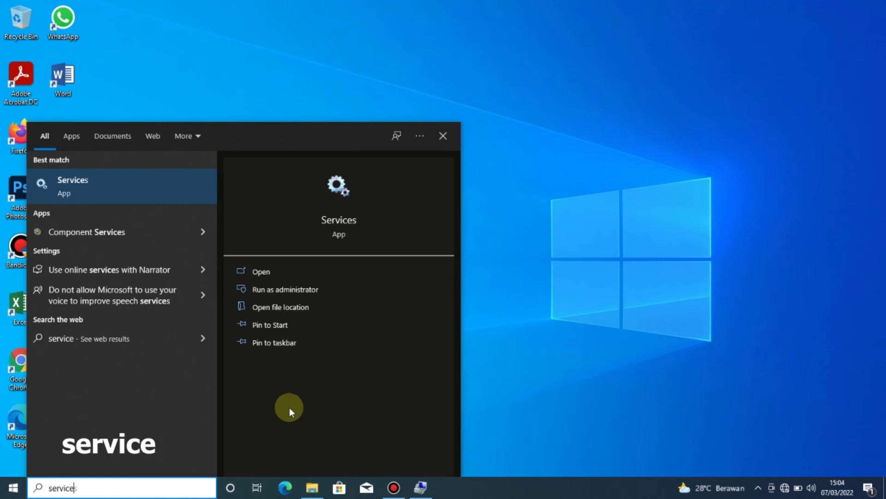
{"action": "left_click", "coordinate": [293, 265]}
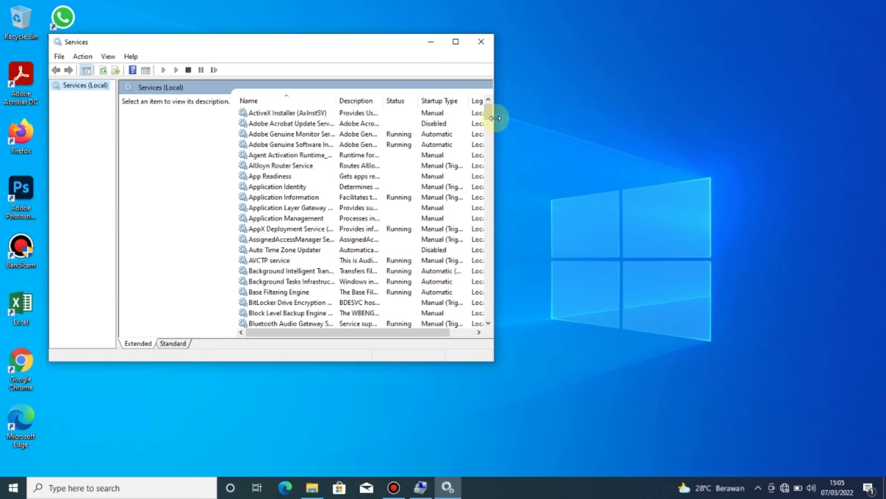
Step: Open the properties of the Wi-Fi Direct Services Connection Manager Service and review its log-on, recovery and dependency settings
{"action": "left_click_drag", "start_coordinate": [488, 113], "coordinate": [502, 275]}
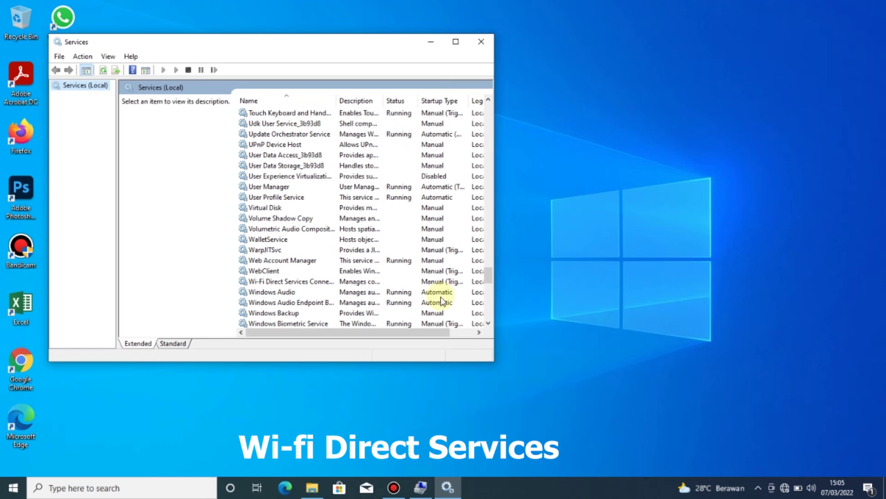
{"action": "double_click", "coordinate": [303, 282]}
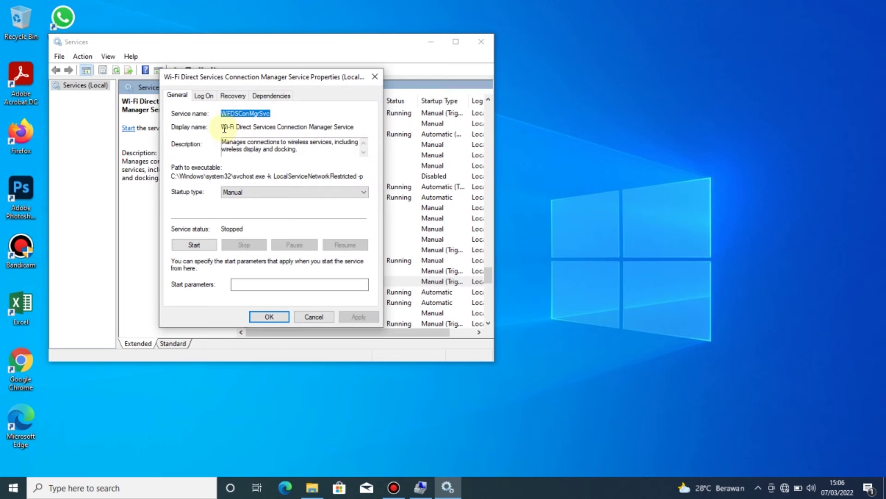
{"action": "left_click", "coordinate": [204, 96]}
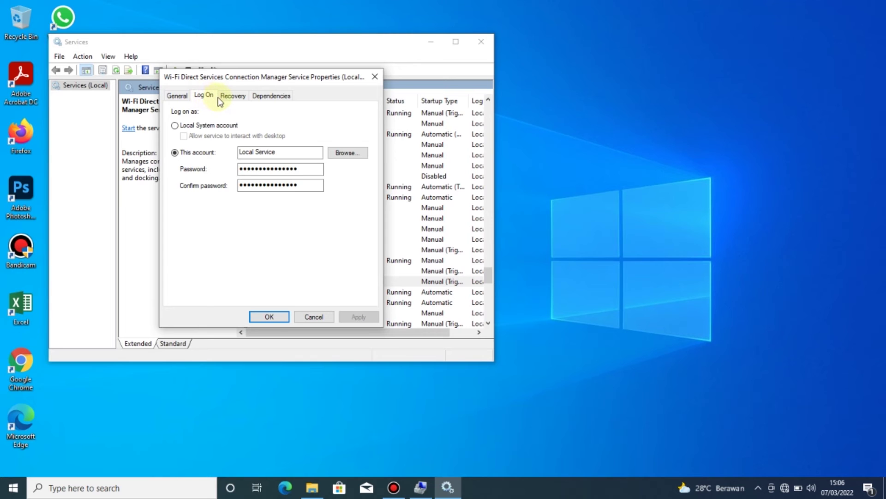
{"action": "left_click", "coordinate": [231, 97]}
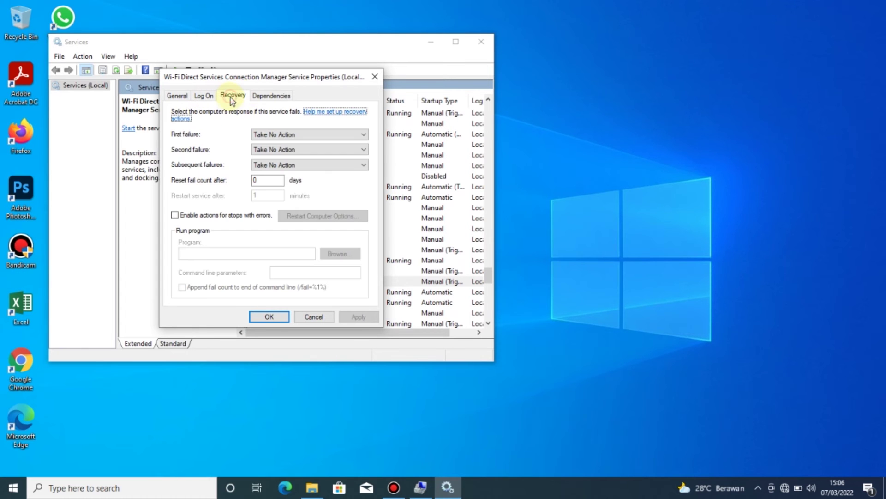
{"action": "left_click", "coordinate": [282, 96]}
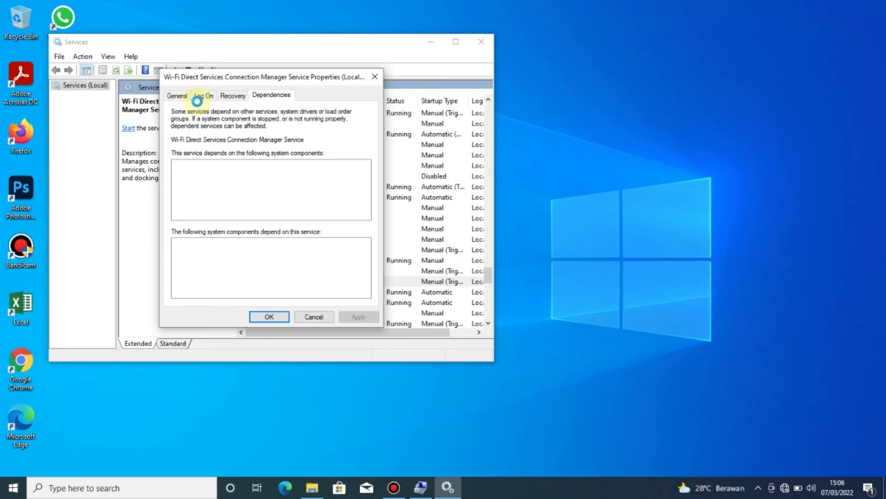
{"action": "left_click", "coordinate": [177, 96]}
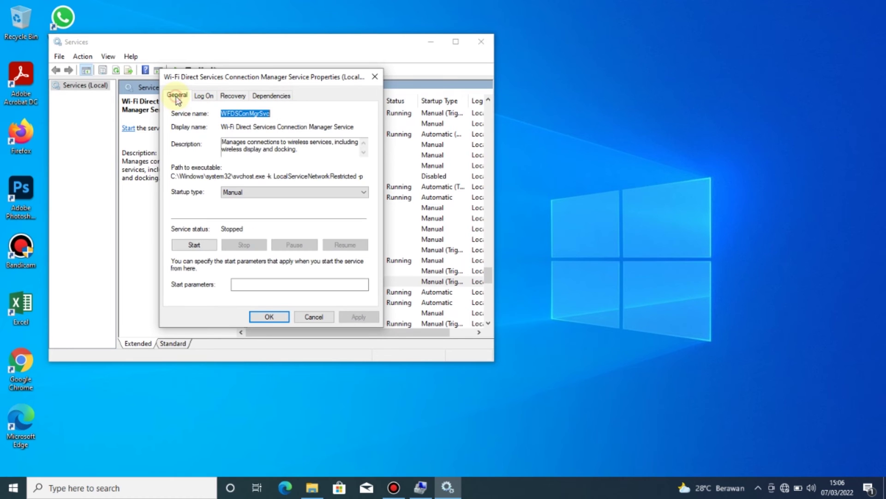
Step: Keep the Wi-Fi Direct service's startup type at Manual and accept its properties
{"action": "left_click", "coordinate": [292, 192]}
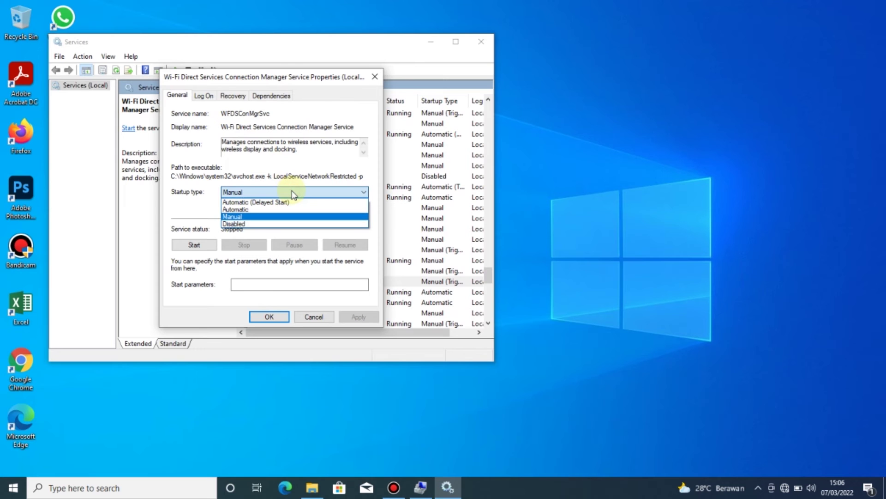
{"action": "left_click", "coordinate": [292, 193]}
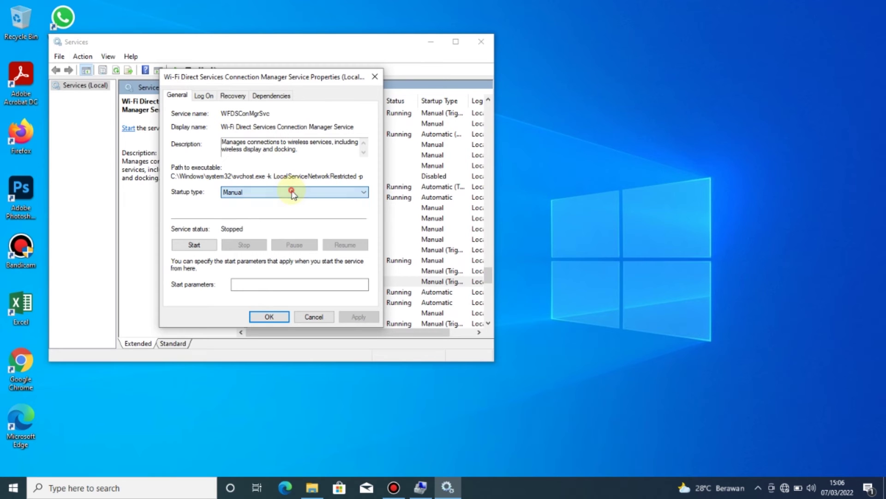
{"action": "left_click", "coordinate": [280, 318]}
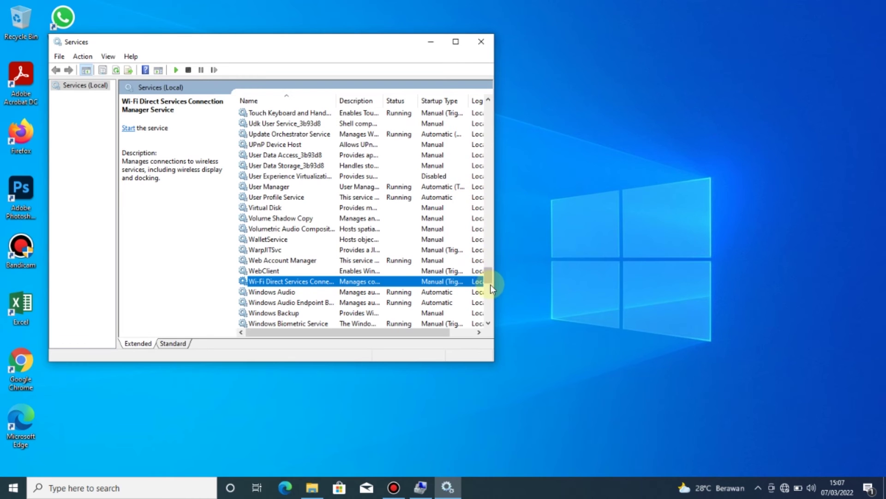
Step: Widen the service name column and apply the Automatic startup type to the Windows Connection Manager service
{"action": "left_click_drag", "start_coordinate": [489, 279], "coordinate": [489, 283]}
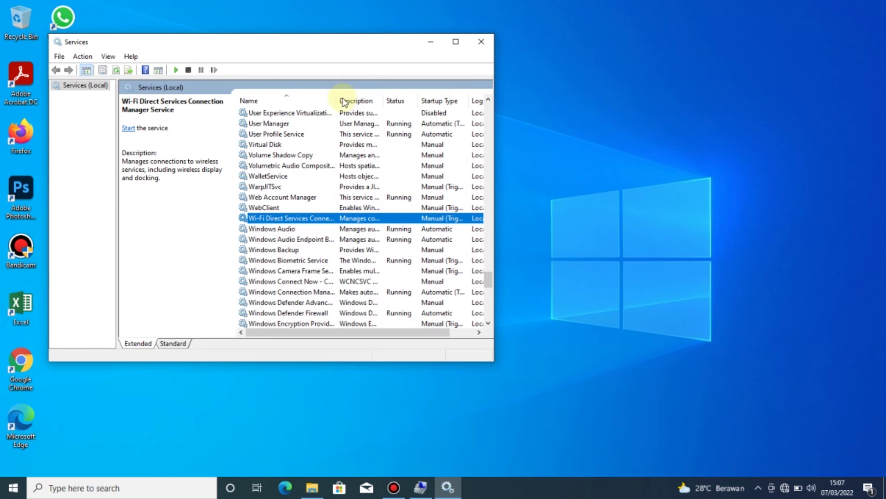
{"action": "left_click_drag", "start_coordinate": [333, 99], "coordinate": [371, 105]}
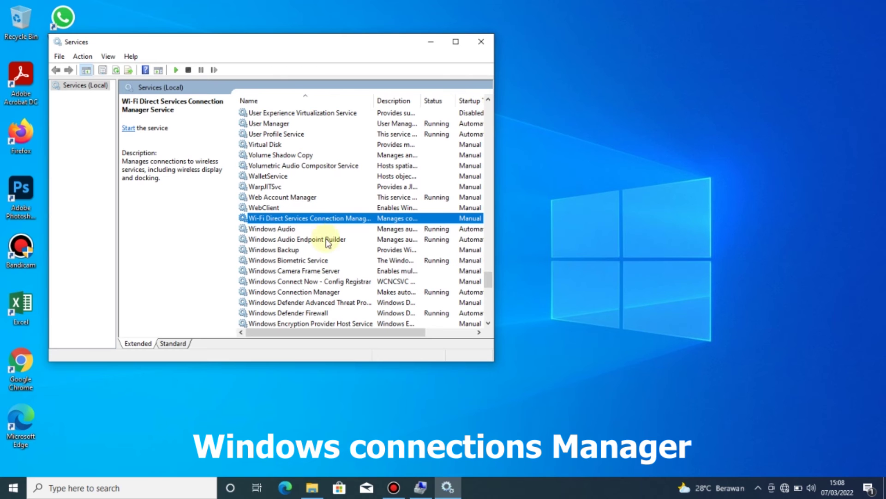
{"action": "double_click", "coordinate": [322, 292]}
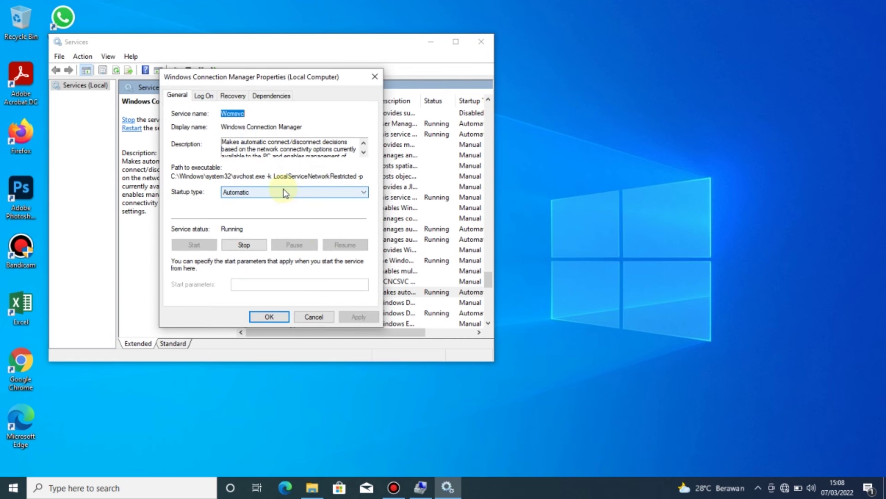
{"action": "left_click", "coordinate": [284, 193]}
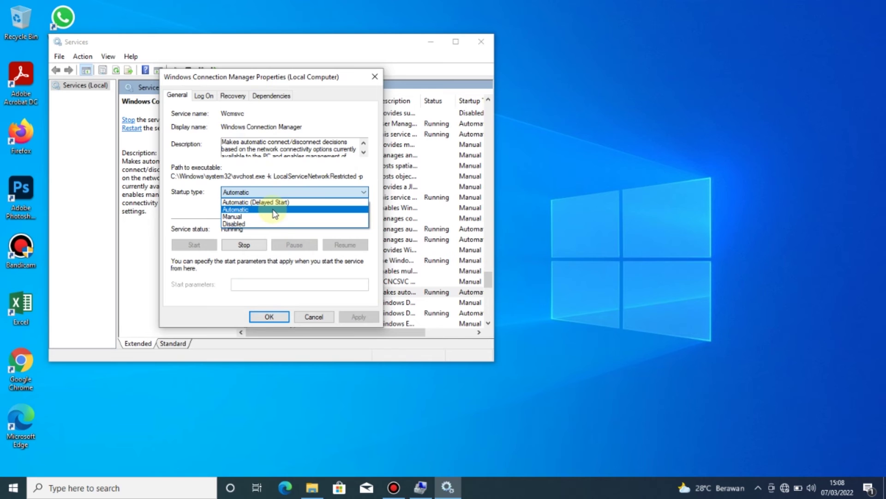
{"action": "left_click", "coordinate": [275, 210]}
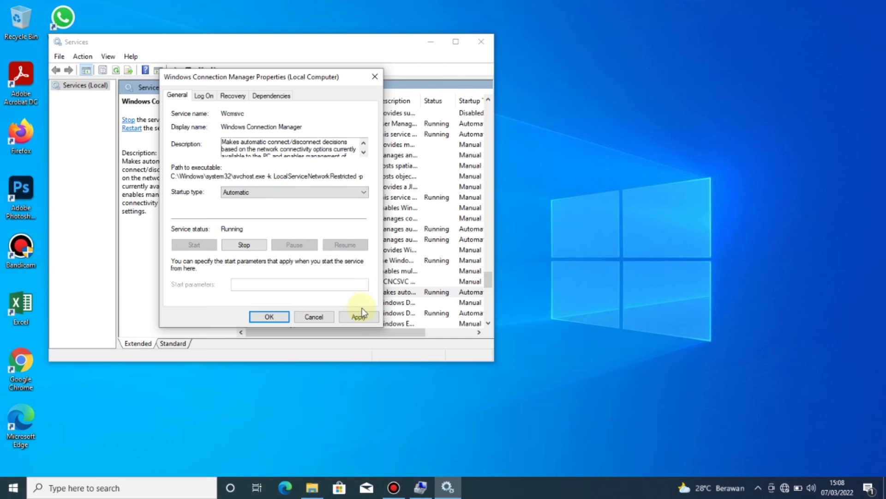
{"action": "left_click", "coordinate": [354, 317]}
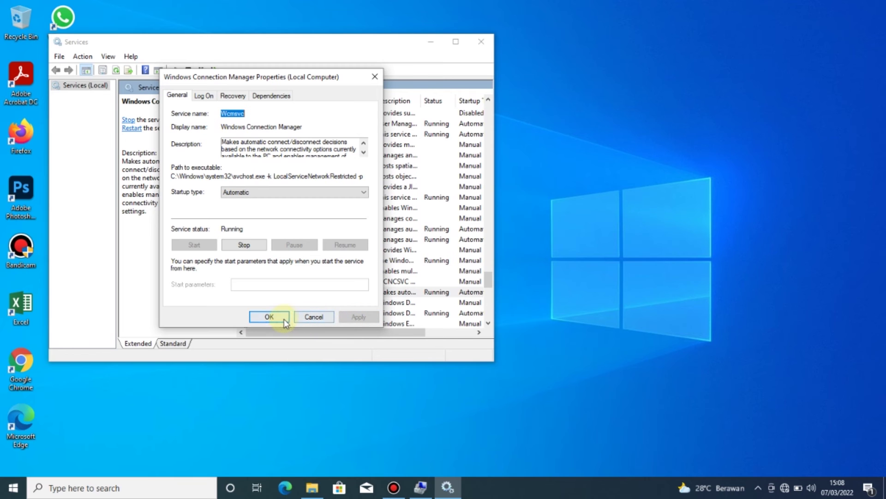
Step: Accept the Windows Connection Manager properties and minimize the Services window
{"action": "left_click", "coordinate": [272, 318]}
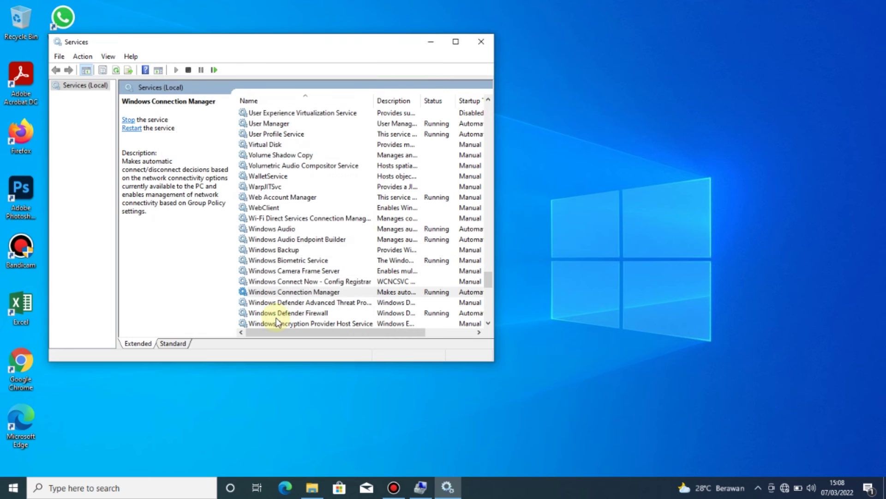
{"action": "left_click", "coordinate": [427, 42]}
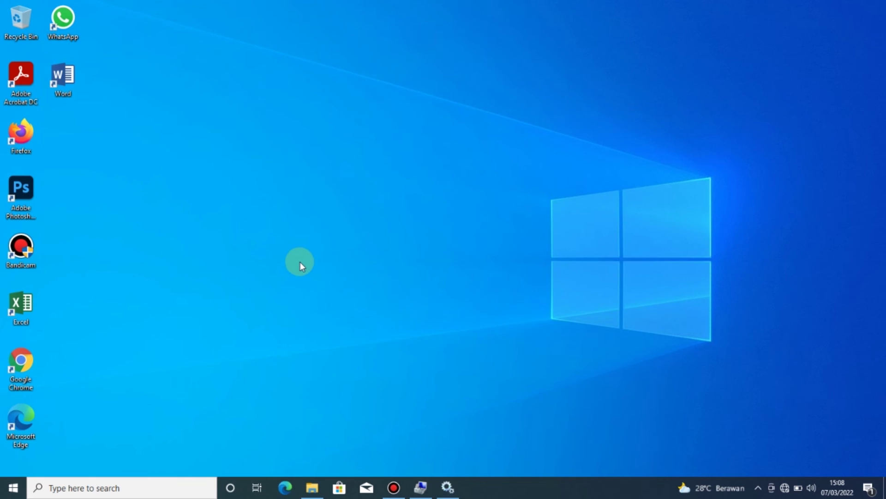
Step: Refresh the Windows desktop twice
{"action": "right_click", "coordinate": [580, 356]}
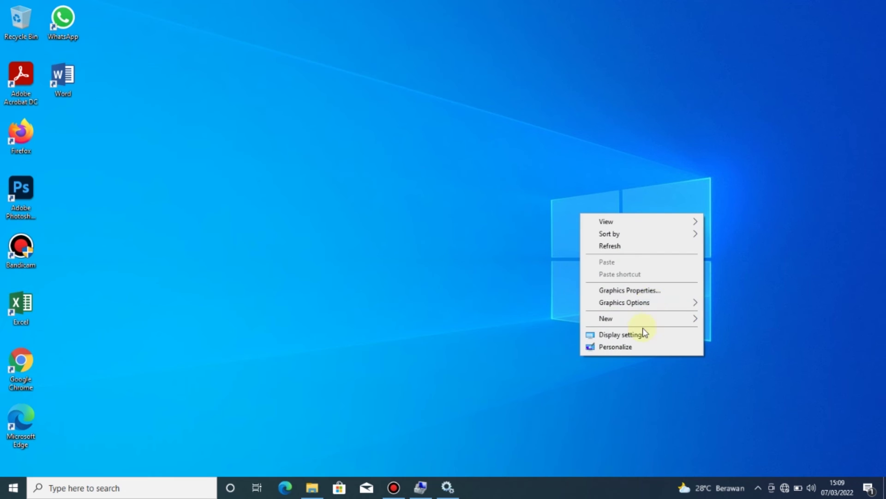
{"action": "left_click", "coordinate": [624, 250]}
{"action": "right_click", "coordinate": [624, 251]}
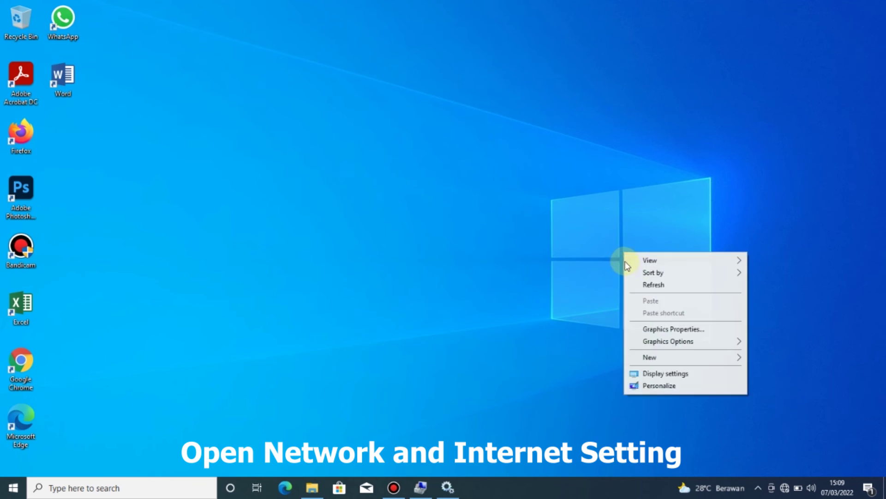
{"action": "left_click", "coordinate": [634, 283]}
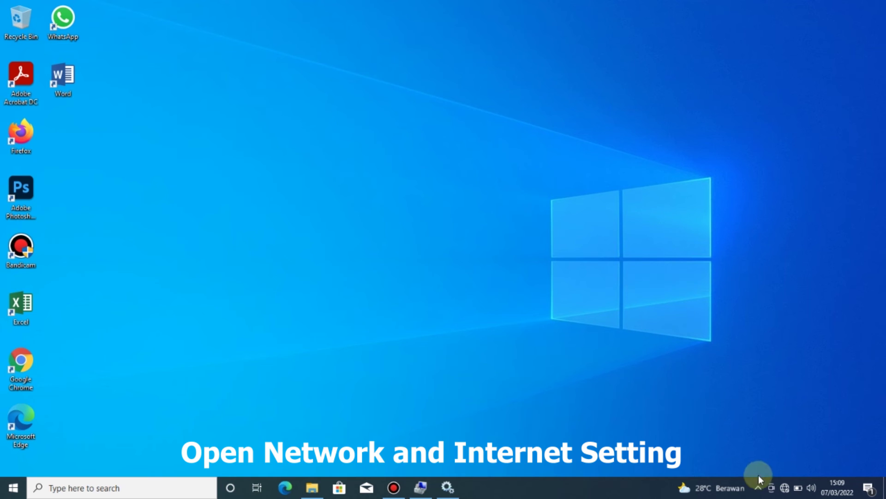
Step: Open the Network & Internet status settings from the network icon and maximize the Settings window
{"action": "right_click", "coordinate": [784, 489]}
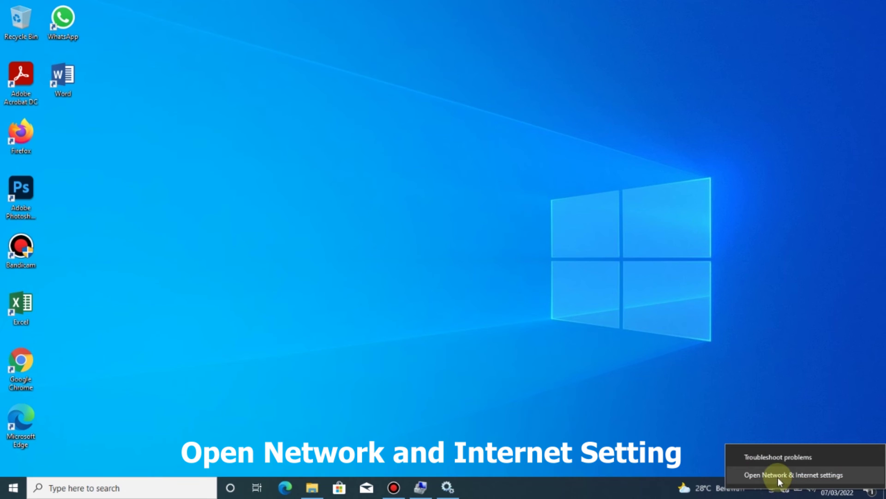
{"action": "left_click", "coordinate": [778, 476]}
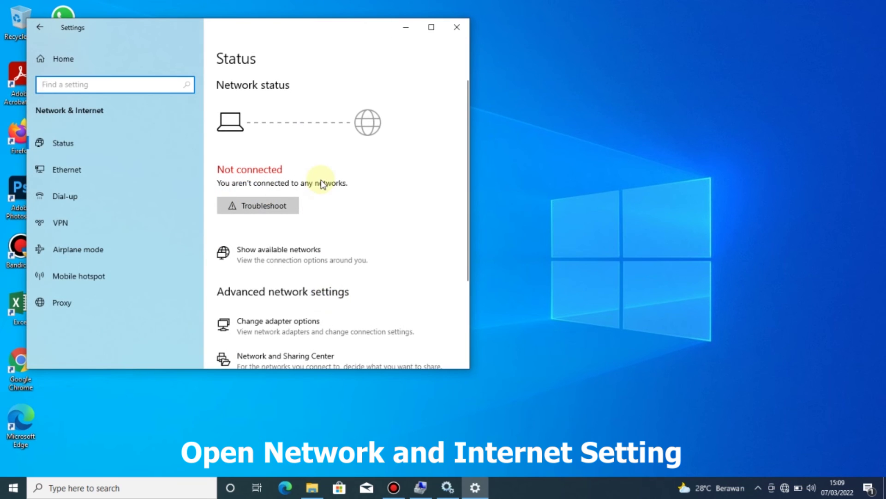
{"action": "left_click", "coordinate": [428, 34]}
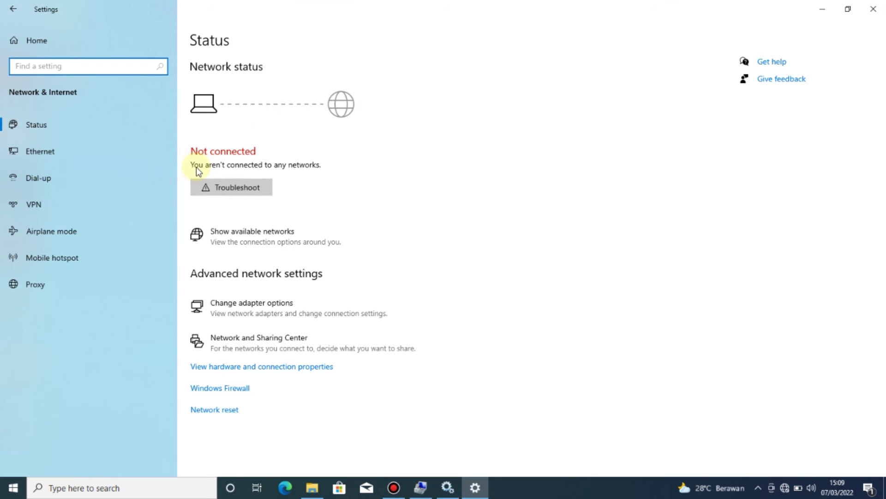
{"action": "left_click", "coordinate": [237, 188]}
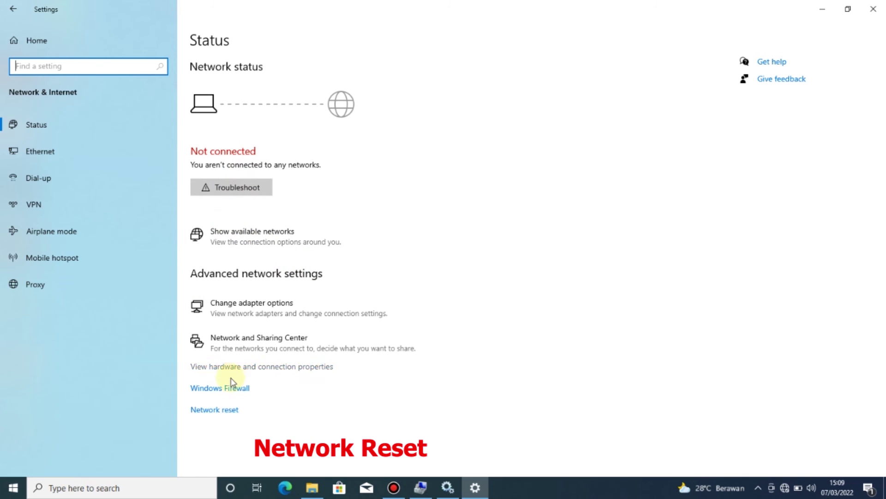
Step: Run a network reset from the network status page and confirm resetting the network settings
{"action": "left_click", "coordinate": [212, 415]}
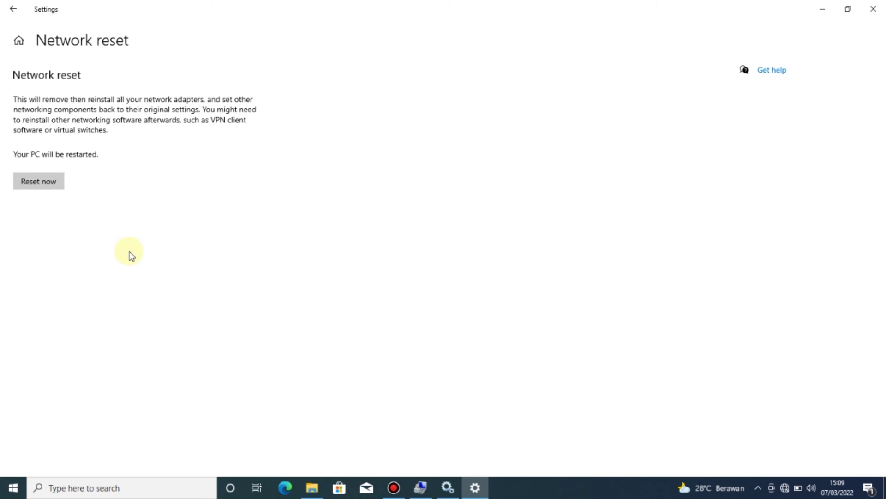
{"action": "left_click", "coordinate": [40, 186]}
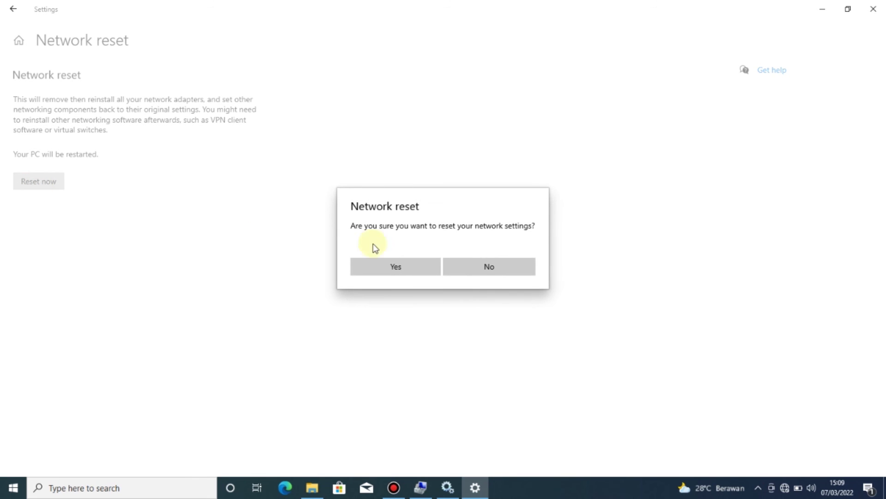
{"action": "left_click", "coordinate": [376, 268]}
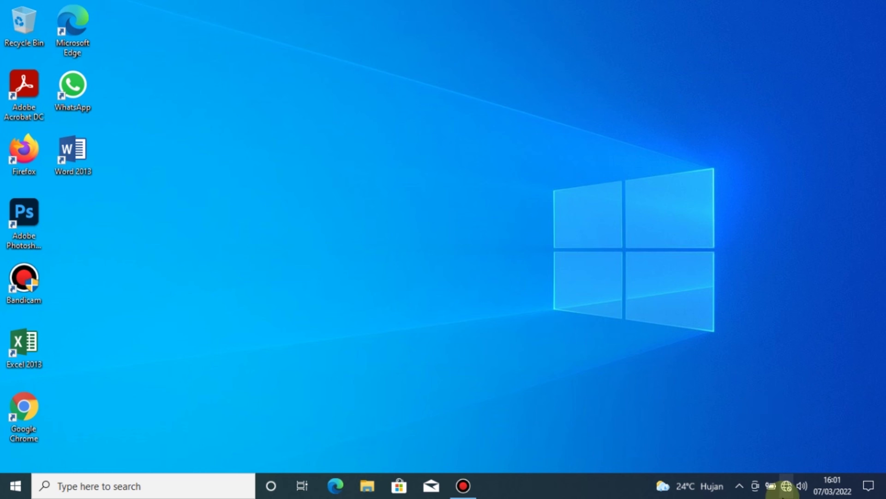
Step: Check the list of available Wi-Fi networks and reopen it
{"action": "mouse_move", "coordinate": [786, 494]}
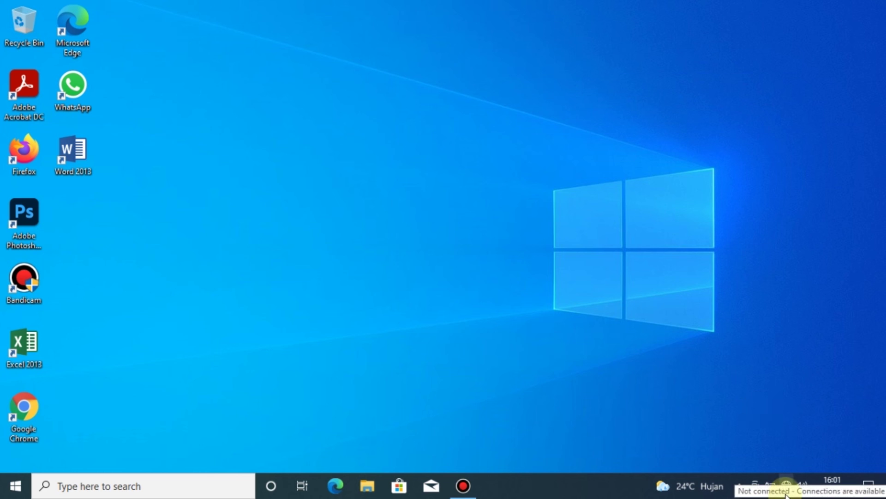
{"action": "left_click", "coordinate": [786, 494]}
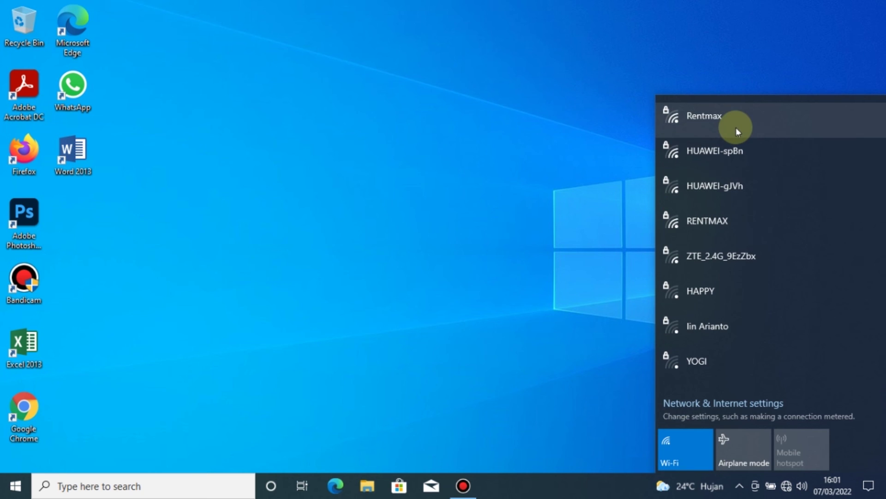
{"action": "left_click", "coordinate": [762, 258]}
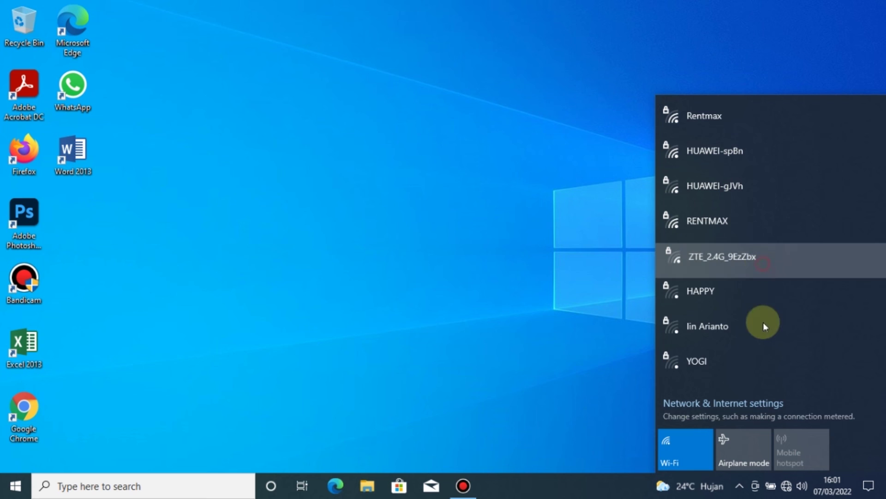
{"action": "left_click", "coordinate": [793, 490]}
{"action": "left_click", "coordinate": [792, 490]}
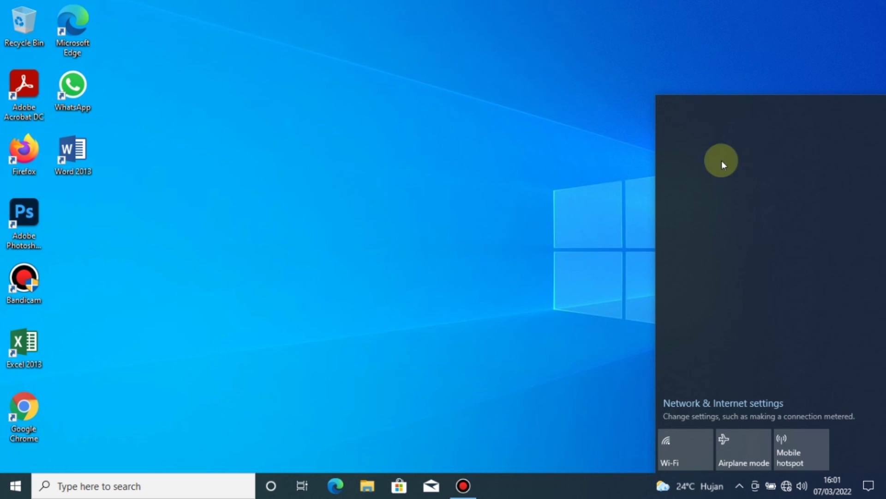
Step: Connect to the secured Rentmax Wi-Fi network and close the network list
{"action": "left_click", "coordinate": [731, 124]}
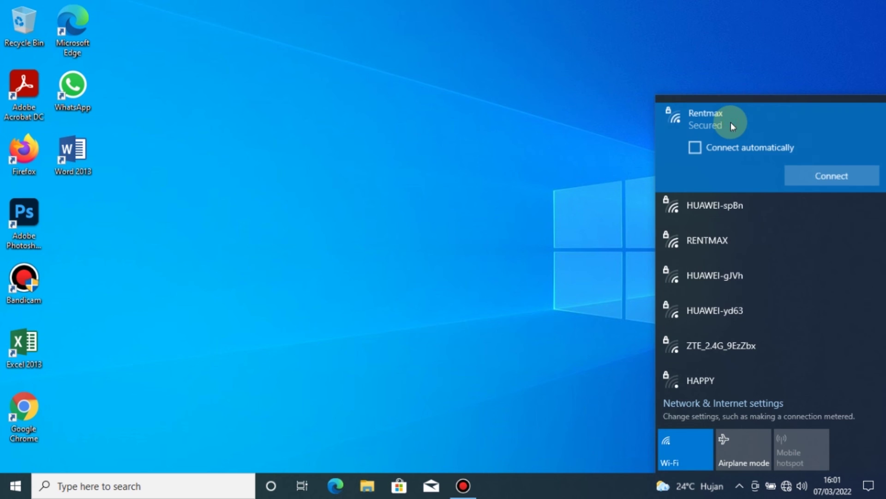
{"action": "left_click", "coordinate": [812, 179]}
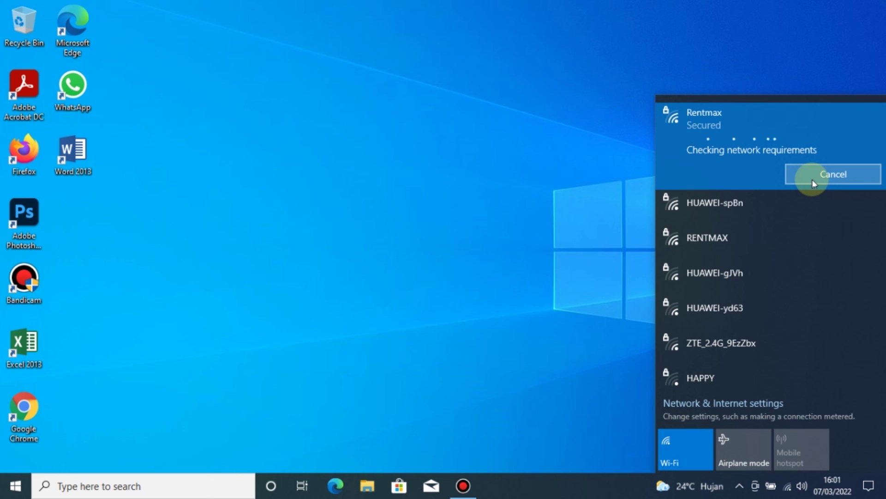
{"action": "left_click", "coordinate": [588, 188]}
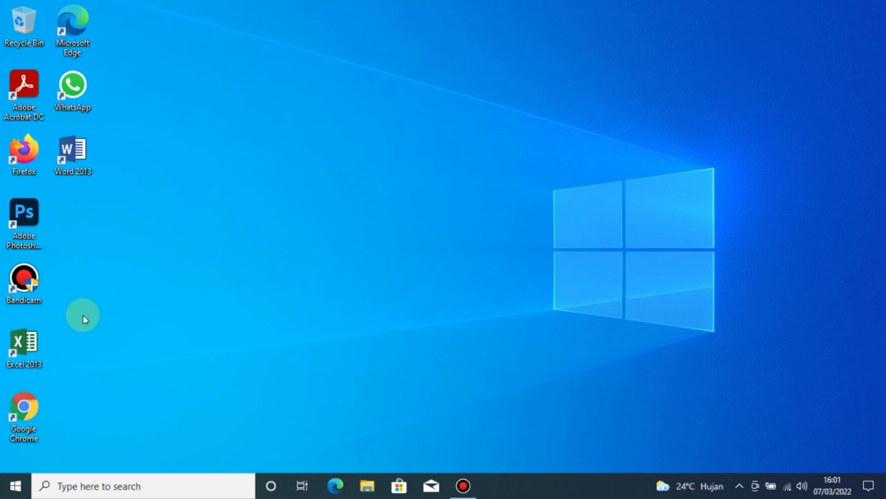
Step: Open Google Chrome and go to youtube.com
{"action": "double_click", "coordinate": [25, 428]}
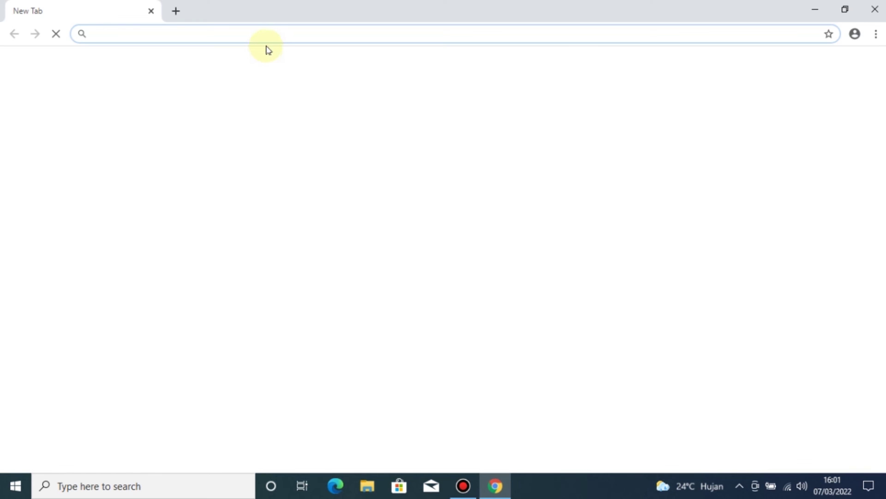
{"action": "type", "text": "youtube"}
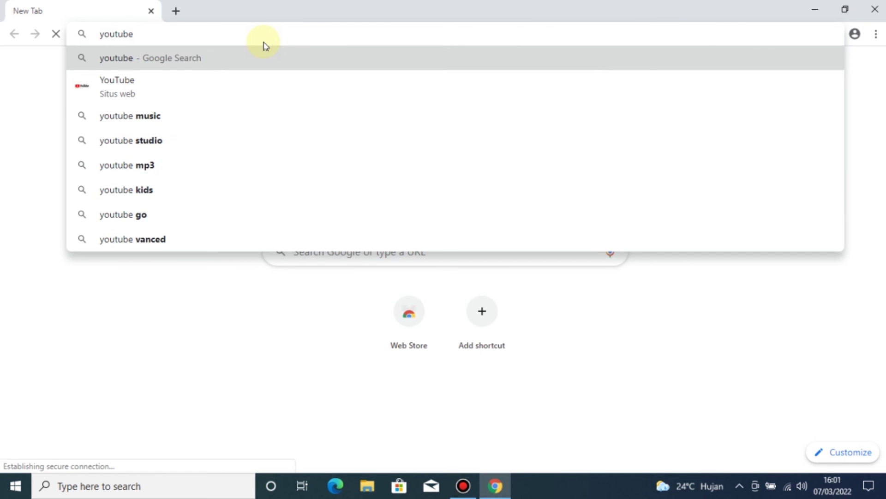
{"action": "type", "text": ".com"}
{"action": "key", "text": "Return"}
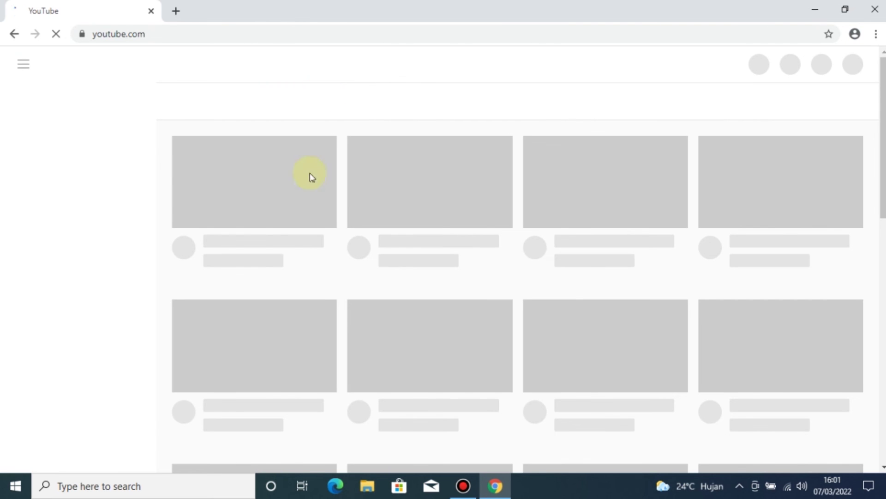
Step: Search YouTube for "sinyo teknik"
{"action": "left_click", "coordinate": [259, 70]}
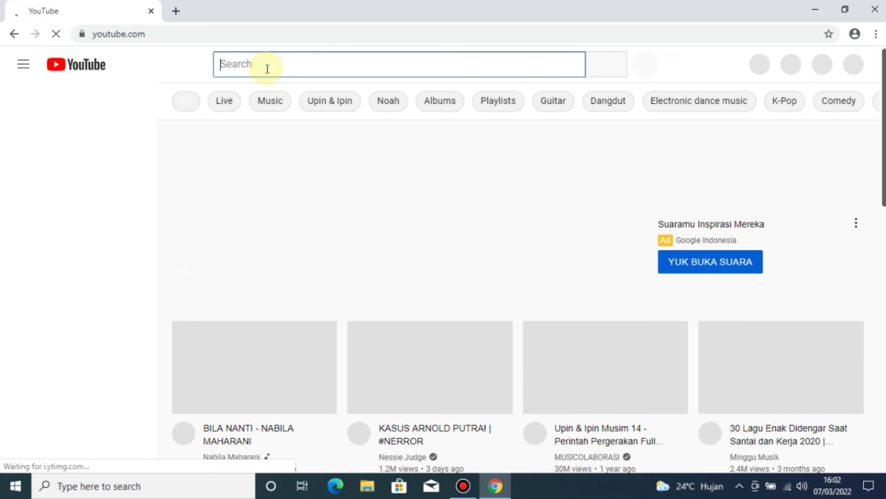
{"action": "type", "text": "sinyo"}
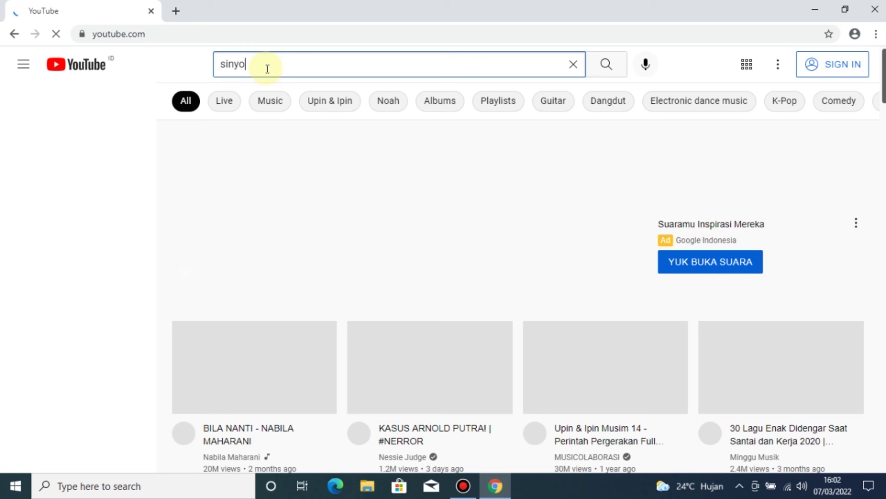
{"action": "type", "text": " tekn"}
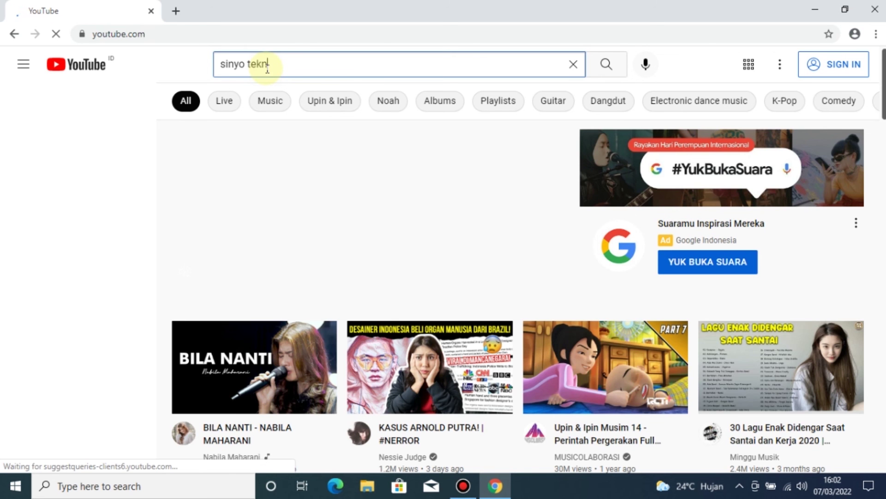
{"action": "type", "text": "ik"}
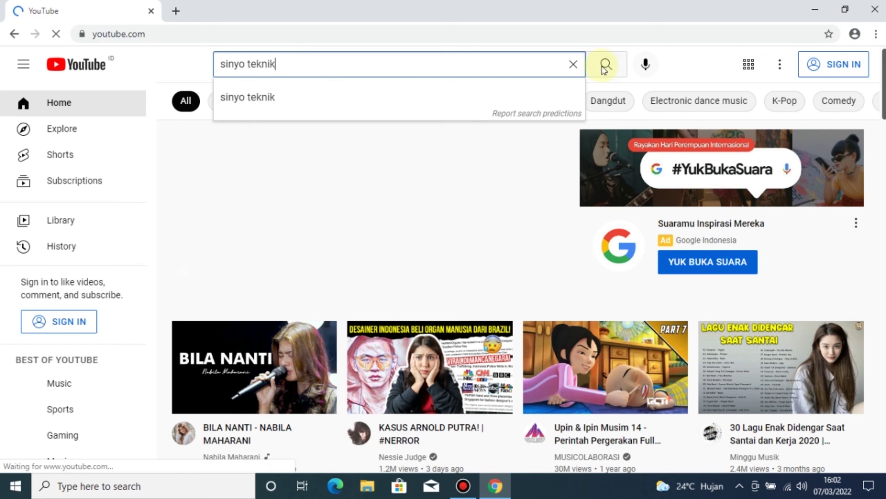
{"action": "left_click", "coordinate": [604, 74]}
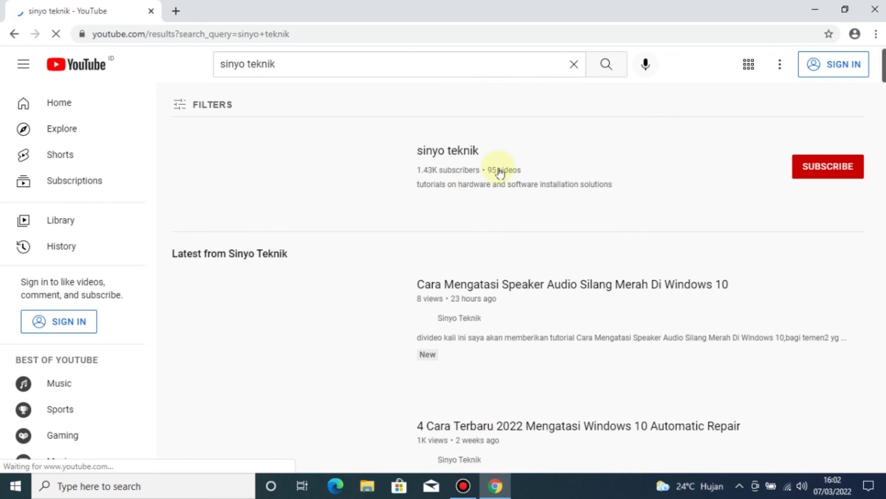
Step: Play the video "Cara Mengatasi Speaker Audio Silang Merah Di Windows 10" and set the player volume to maximum
{"action": "left_click", "coordinate": [223, 332]}
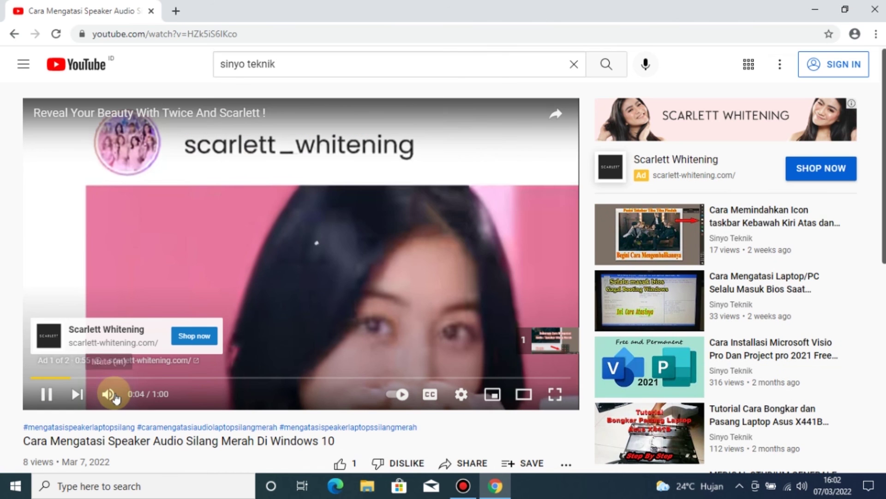
{"action": "left_click", "coordinate": [111, 396]}
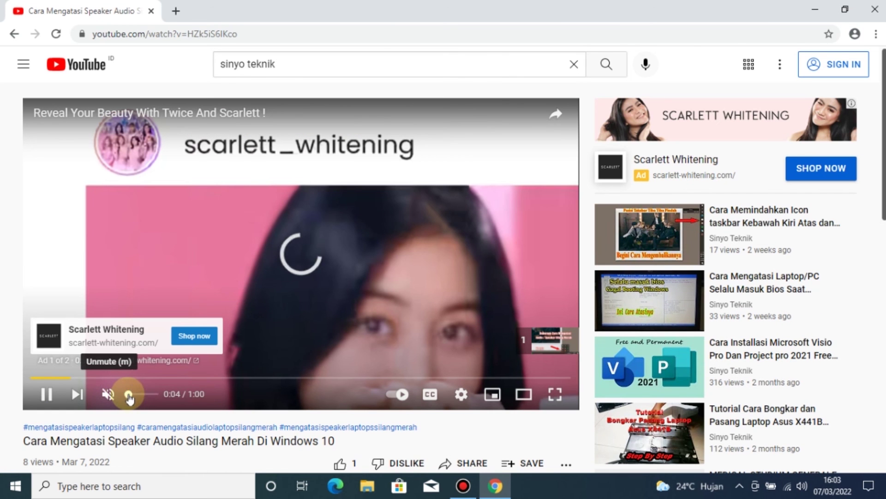
{"action": "left_click_drag", "start_coordinate": [133, 393], "coordinate": [215, 401]}
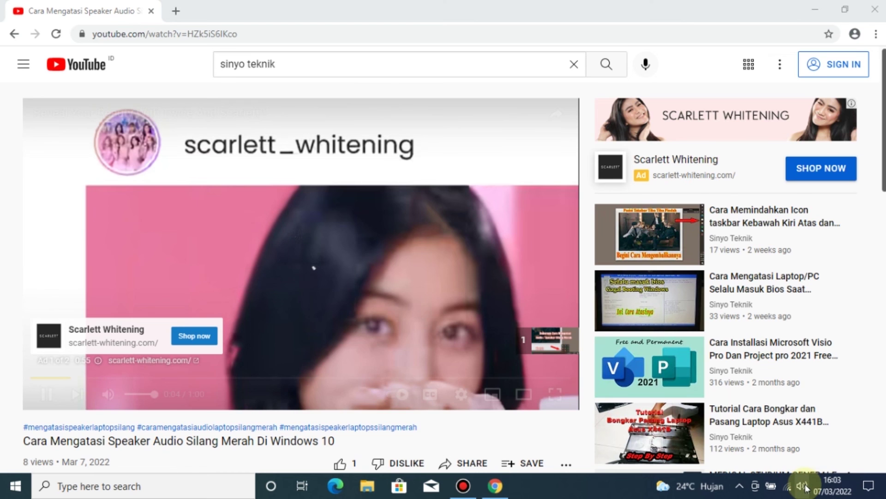
Step: Set the system speaker volume to 100 and skip the video ad
{"action": "left_click", "coordinate": [802, 485]}
{"action": "left_click_drag", "start_coordinate": [851, 455], "coordinate": [841, 456]}
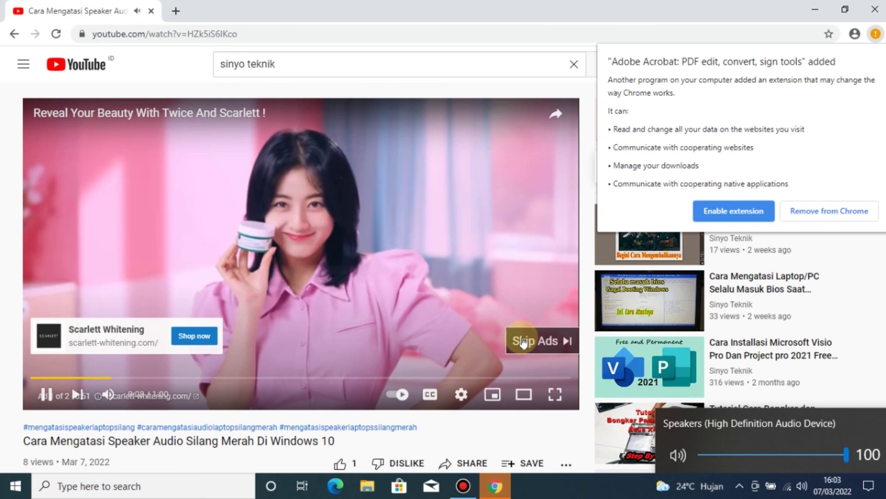
{"action": "left_click", "coordinate": [522, 341]}
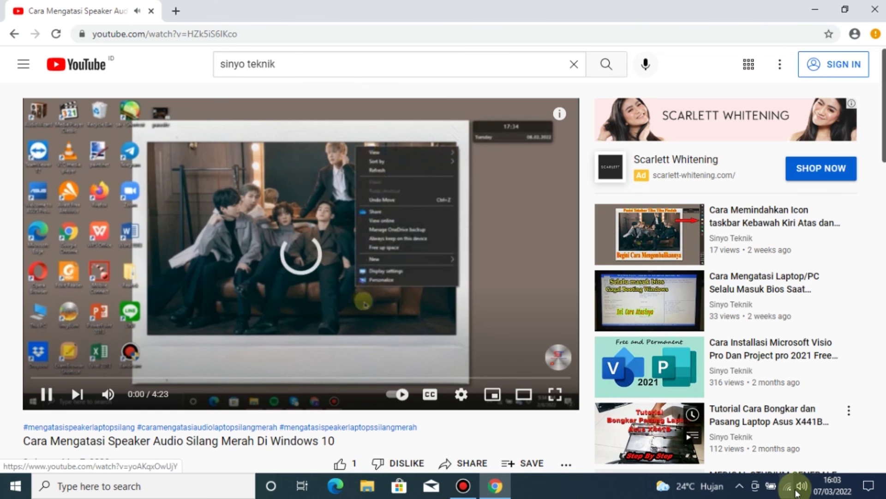
Step: Adjust the system speaker volume while the video plays, then close the volume control and pause the video
{"action": "left_click", "coordinate": [800, 490]}
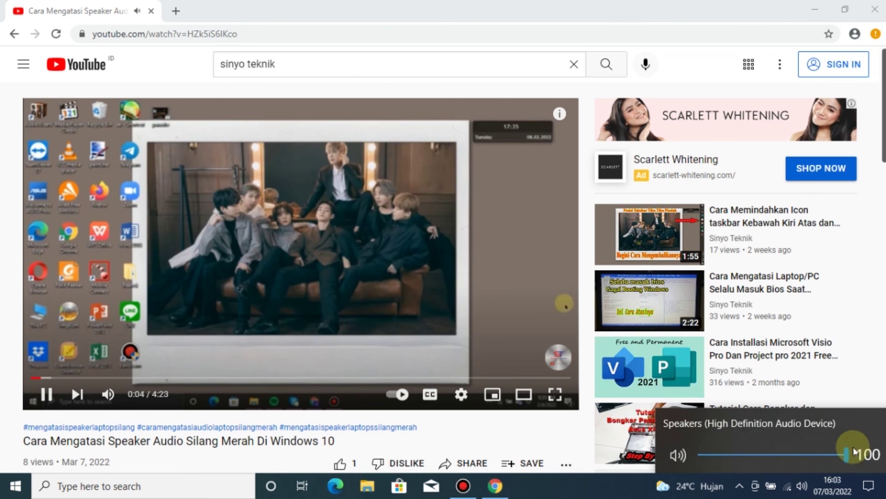
{"action": "scroll", "coordinate": [827, 453], "scroll_direction": "down", "scroll_amount": 1}
{"action": "left_click_drag", "start_coordinate": [843, 455], "coordinate": [840, 454]}
{"action": "scroll", "coordinate": [849, 455], "scroll_direction": "up", "scroll_amount": 2}
{"action": "scroll", "coordinate": [850, 456], "scroll_direction": "down", "scroll_amount": 6}
{"action": "scroll", "coordinate": [850, 455], "scroll_direction": "up", "scroll_amount": 6}
{"action": "scroll", "coordinate": [848, 455], "scroll_direction": "down", "scroll_amount": 2}
{"action": "scroll", "coordinate": [848, 454], "scroll_direction": "up", "scroll_amount": 2}
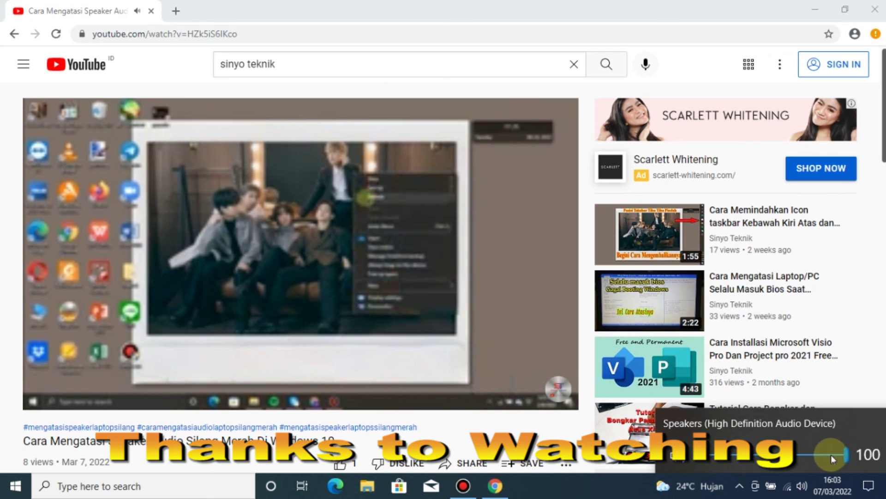
{"action": "left_click", "coordinate": [832, 455]}
{"action": "left_click", "coordinate": [419, 231]}
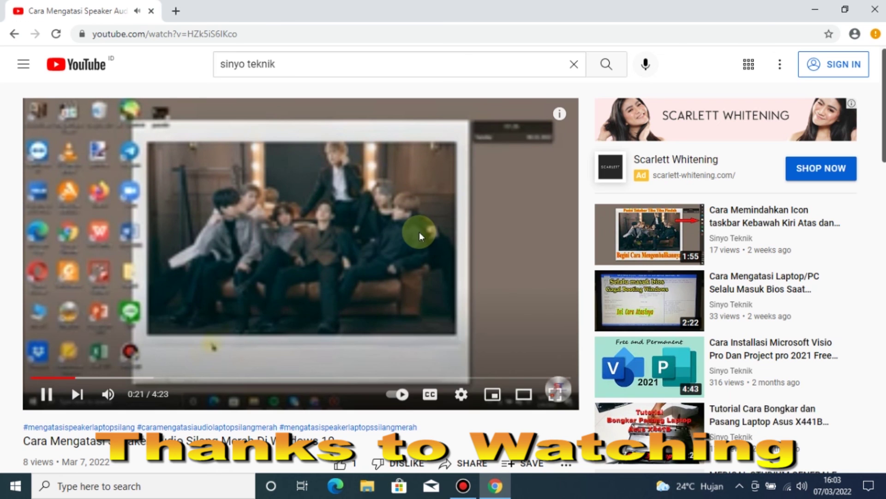
{"action": "left_click", "coordinate": [419, 231]}
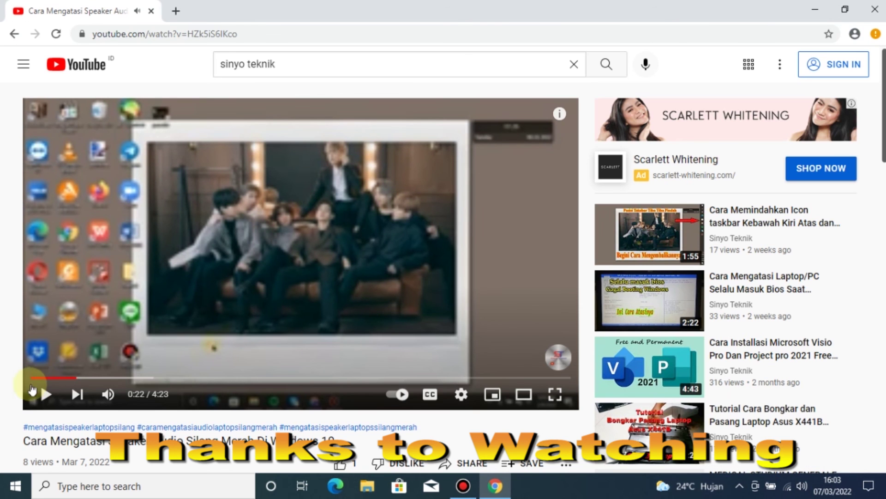